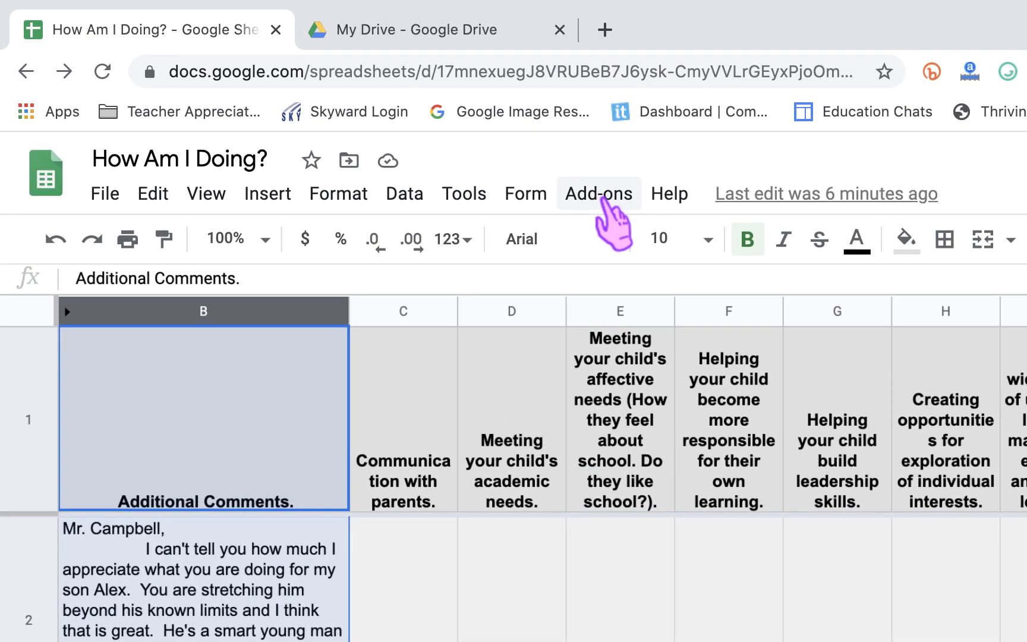
Search the G Suite Marketplace for 'save as' and open the Save As Doc add-on page.
click(479, 156)
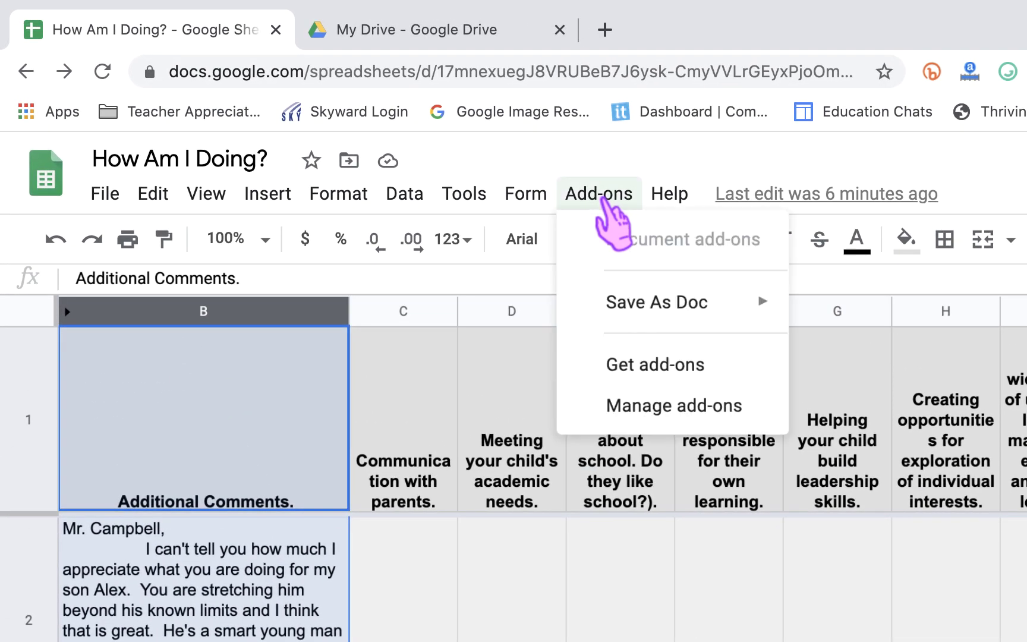
mouse_move(654, 297)
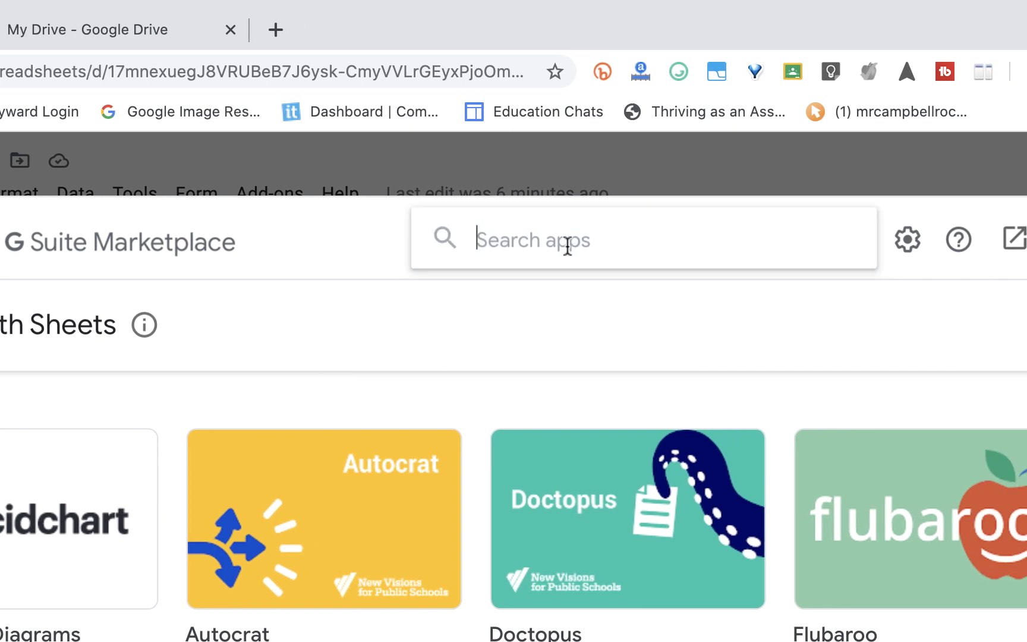
text(save as)
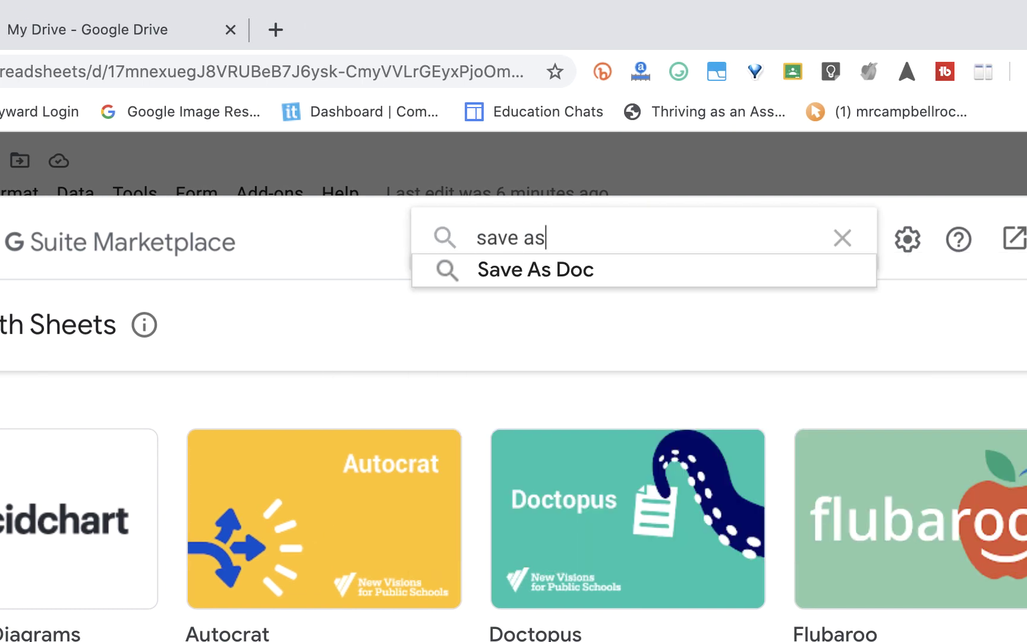
key(Down)
key(Return)
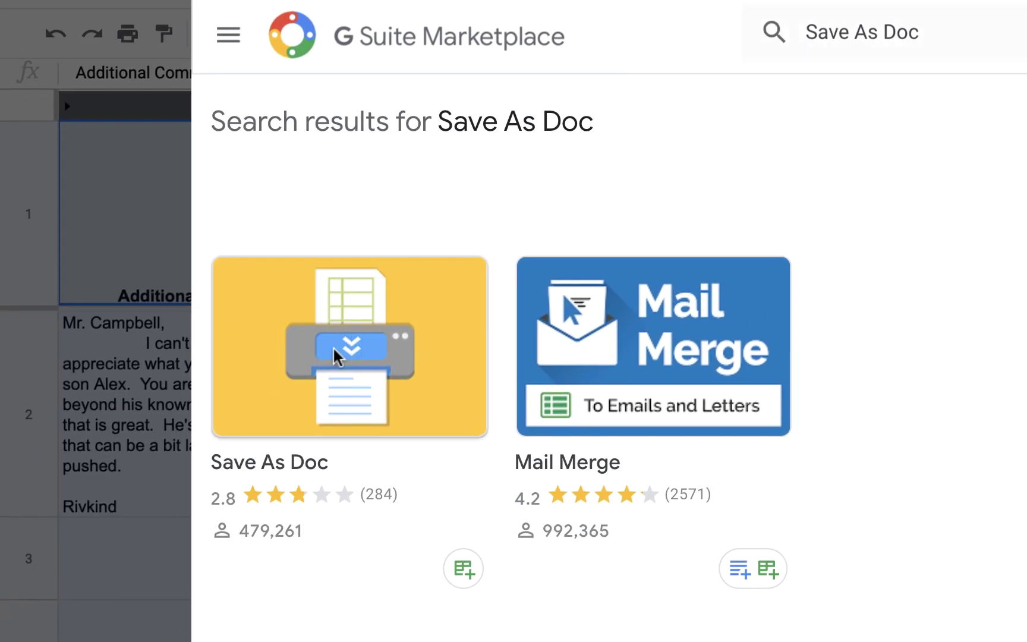
click(333, 346)
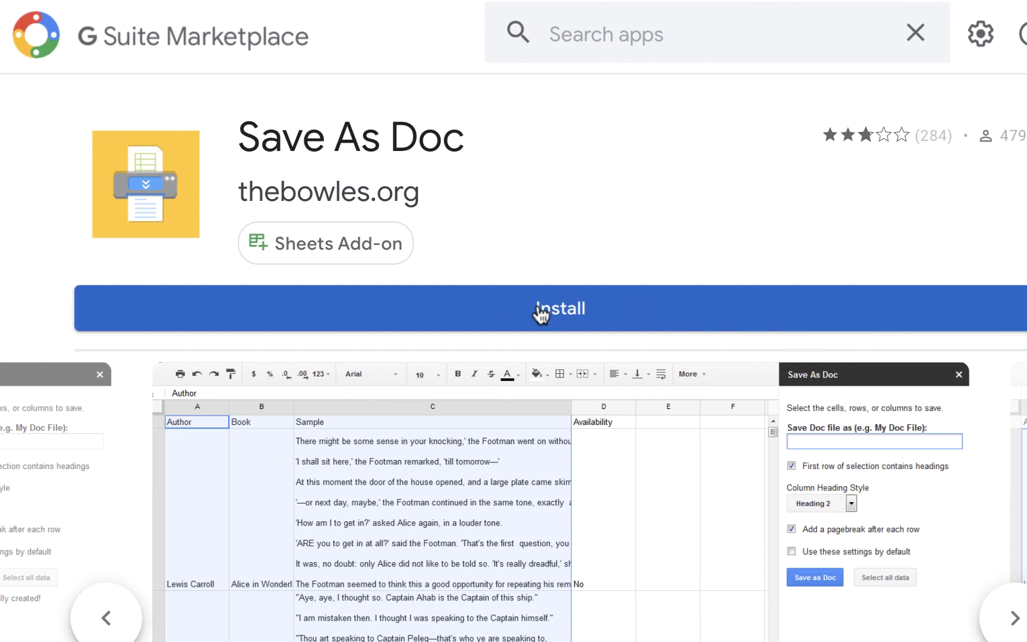
Install Save As Doc, choose the Google account, and allow its requested permissions.
click(796, 305)
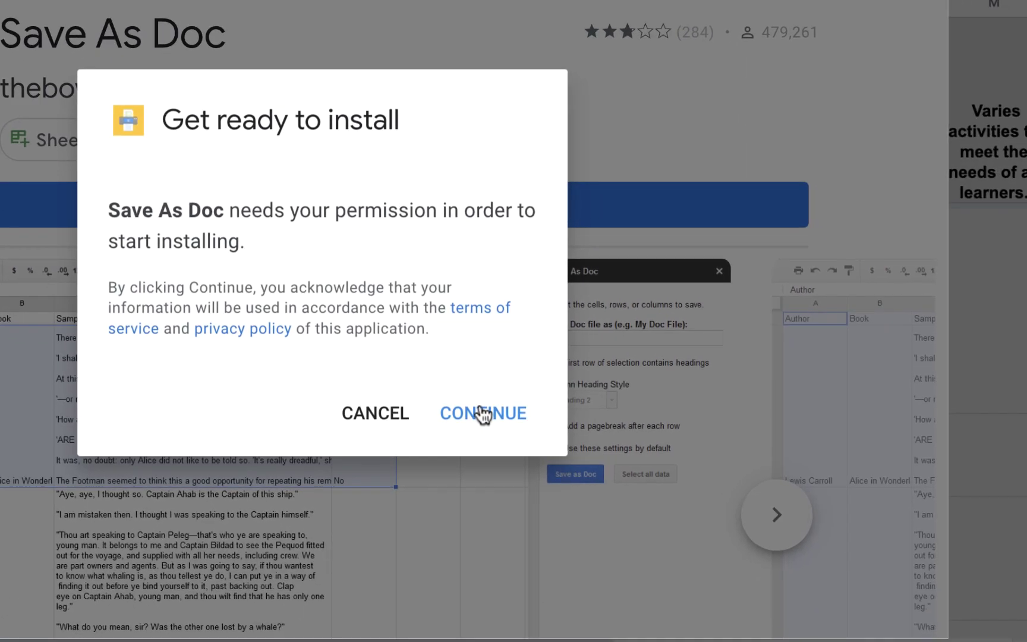
click(645, 511)
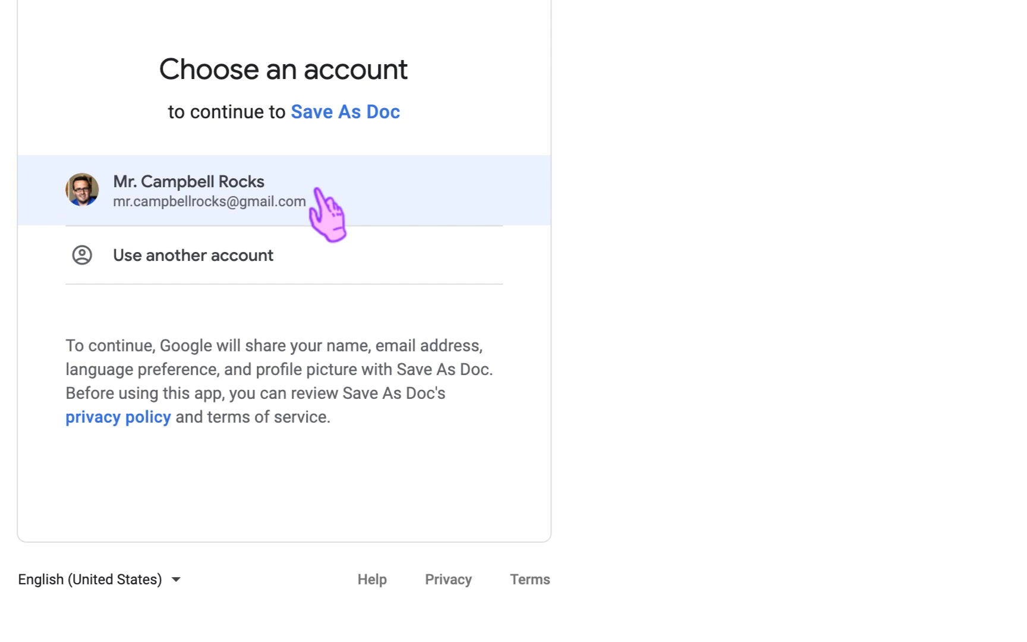
click(293, 179)
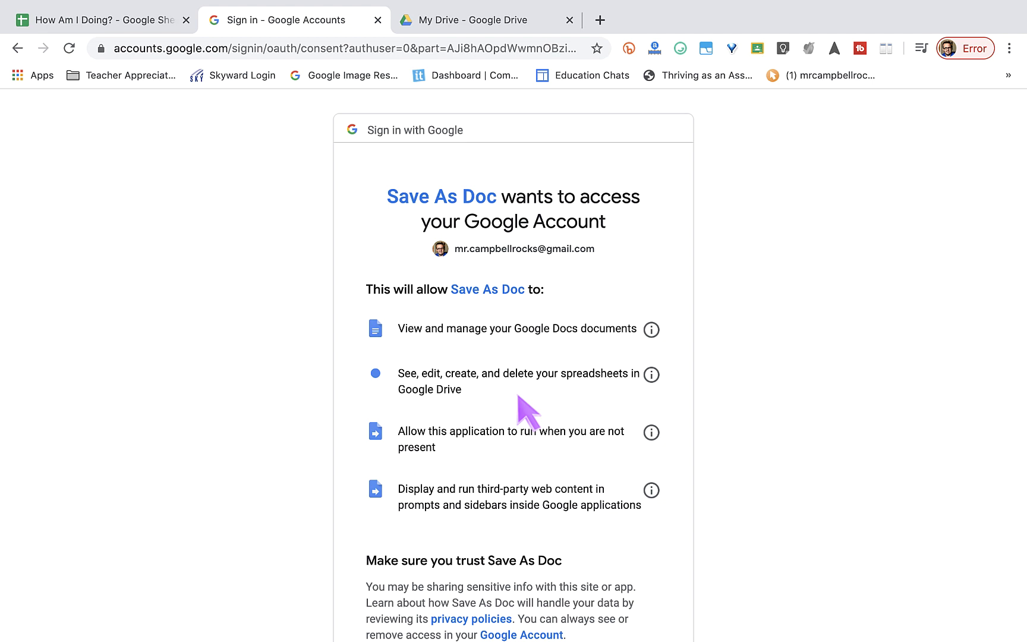
scroll(519, 404, down, 3)
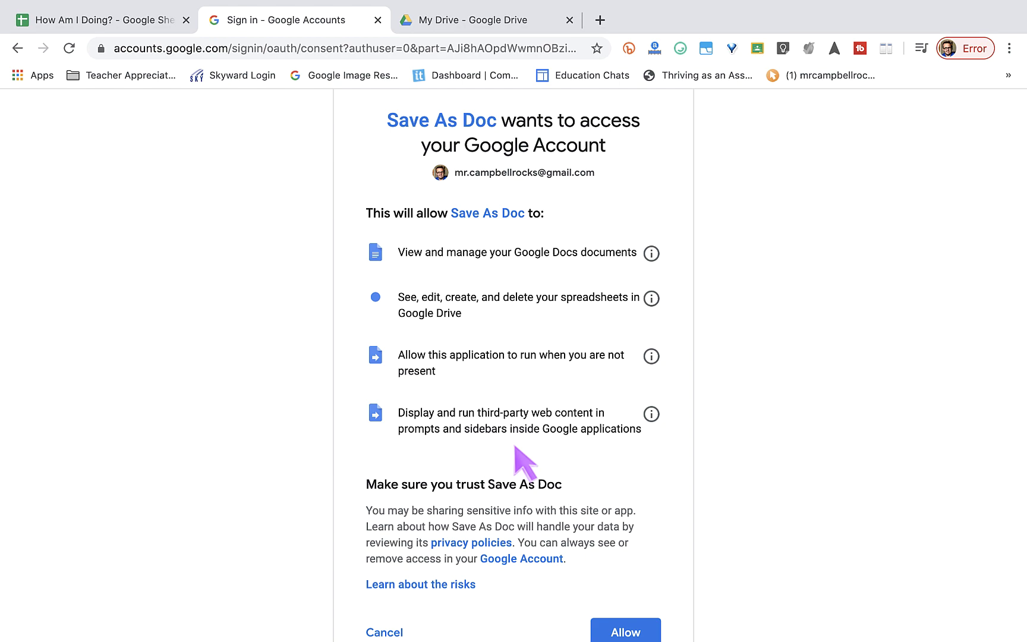
scroll(517, 458, down, 3)
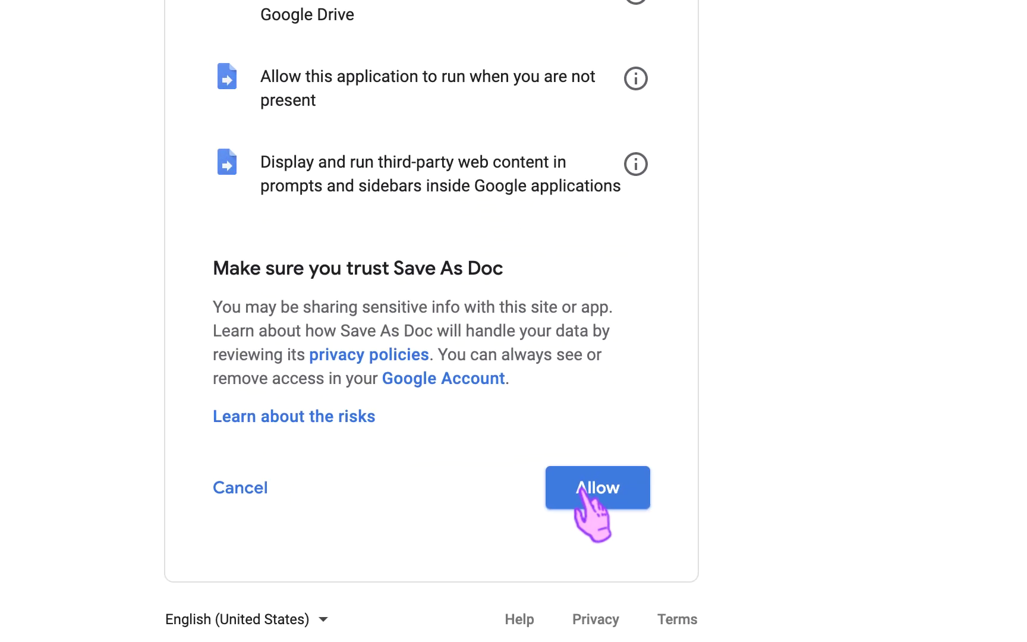
click(582, 488)
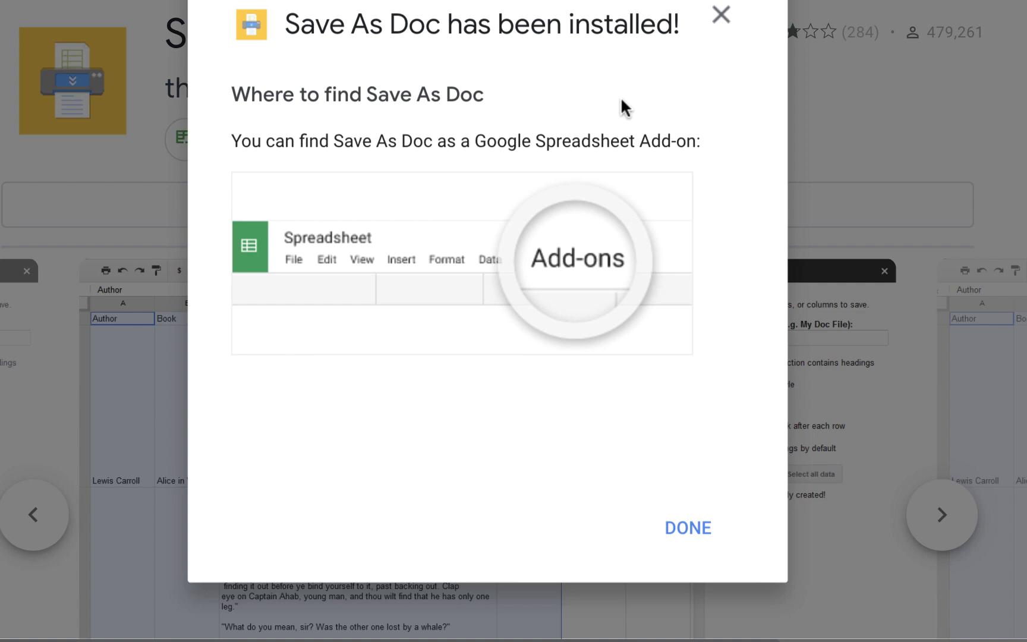
Dismiss the install confirmation, close the Marketplace, and bring up the Save As Doc add-on menu.
click(515, 531)
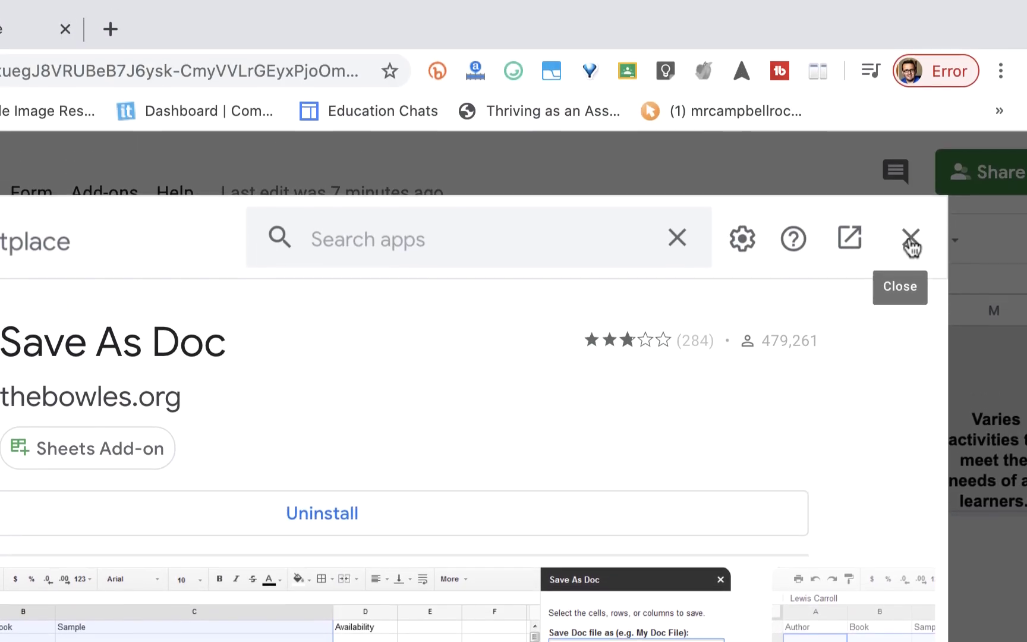
click(911, 64)
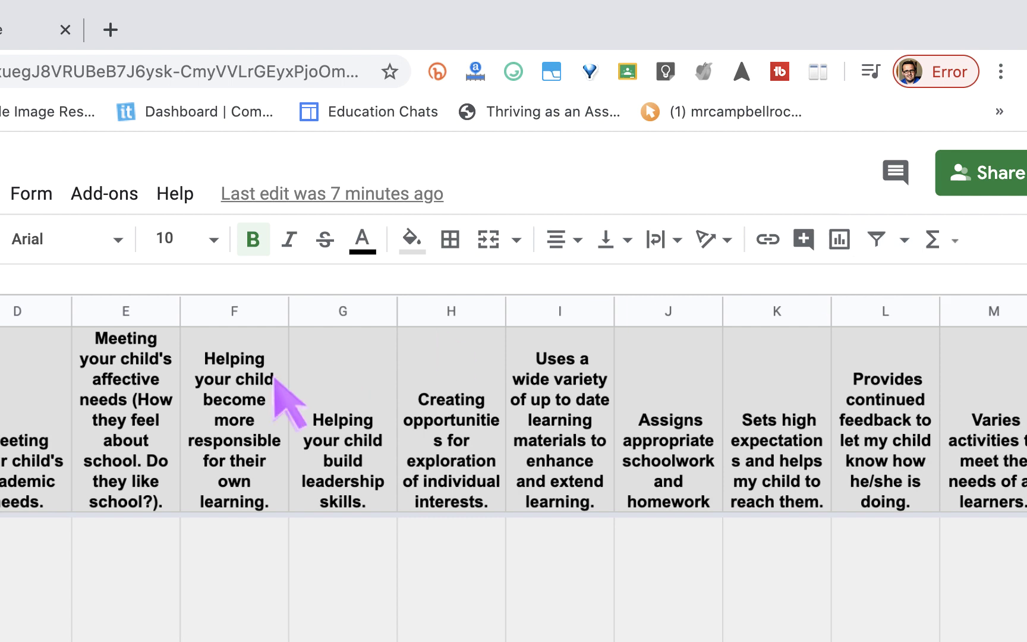
click(107, 196)
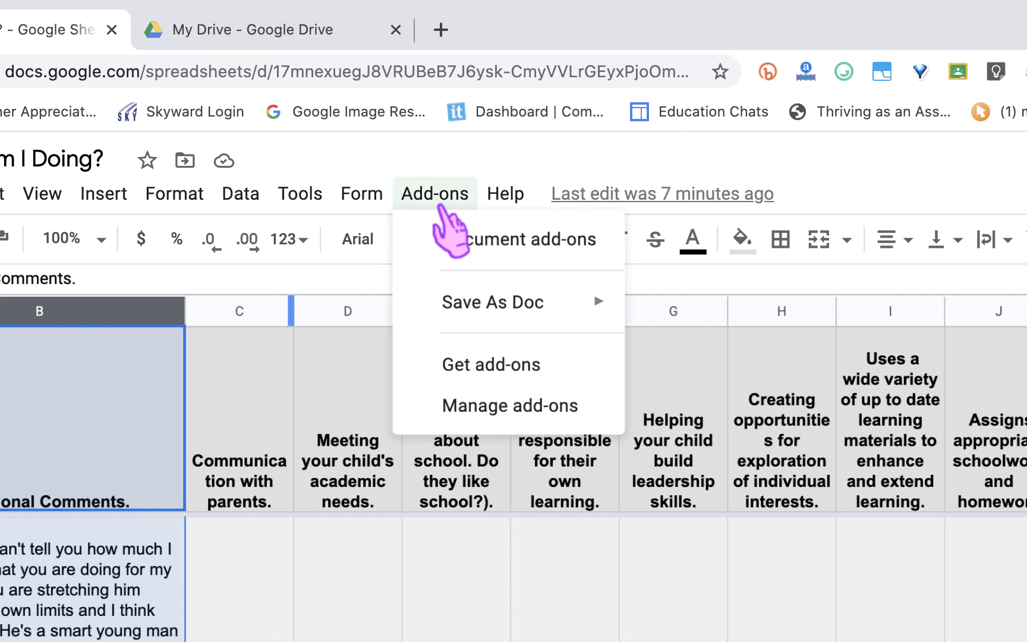
mouse_move(492, 303)
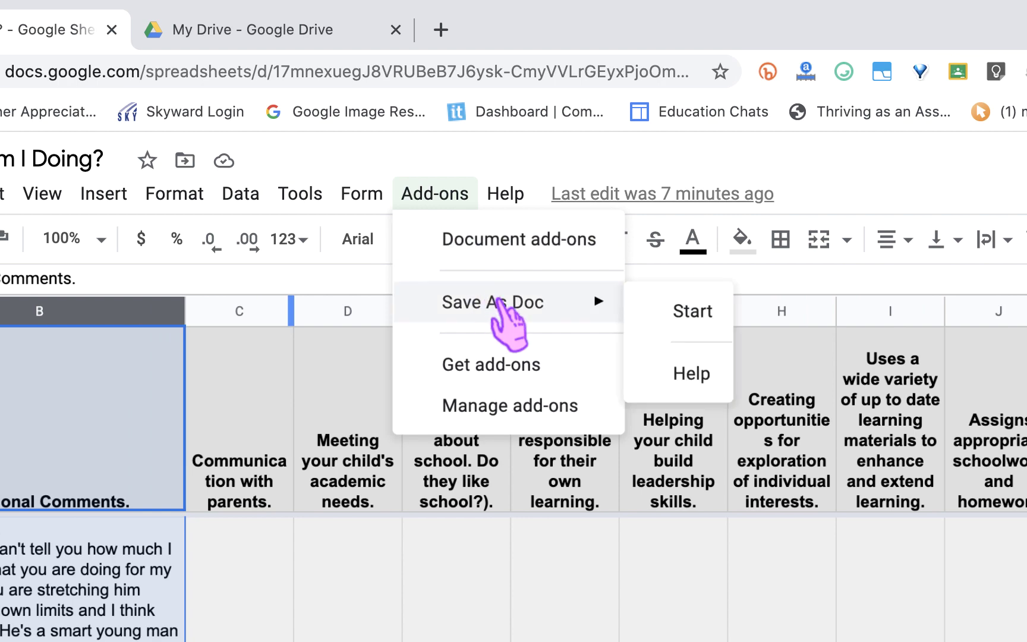
Start Save As Doc and enter 'Feedback from Parents' as the doc file name.
click(669, 311)
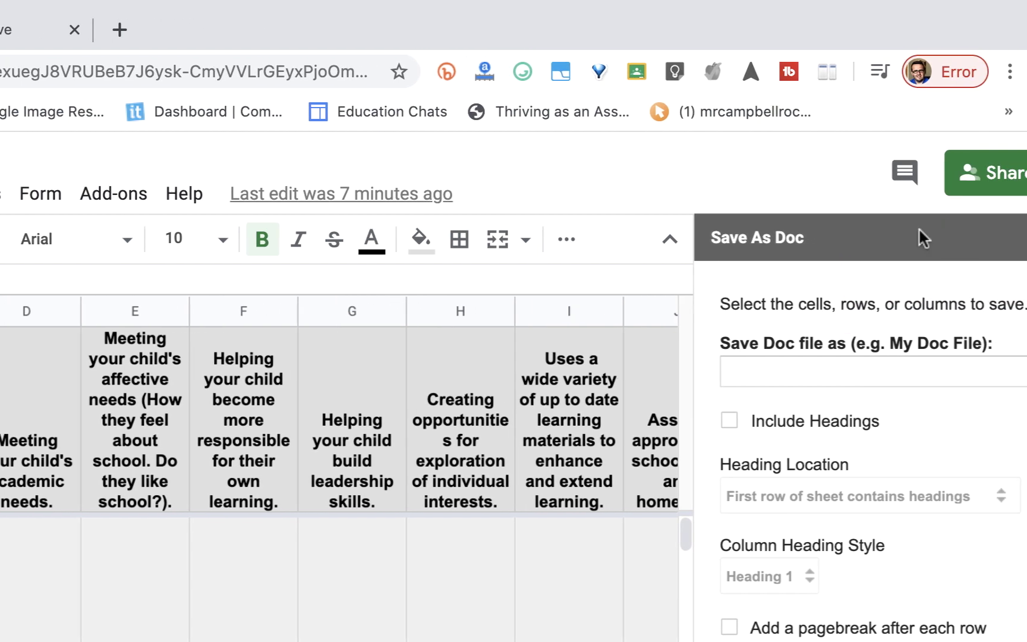
click(831, 370)
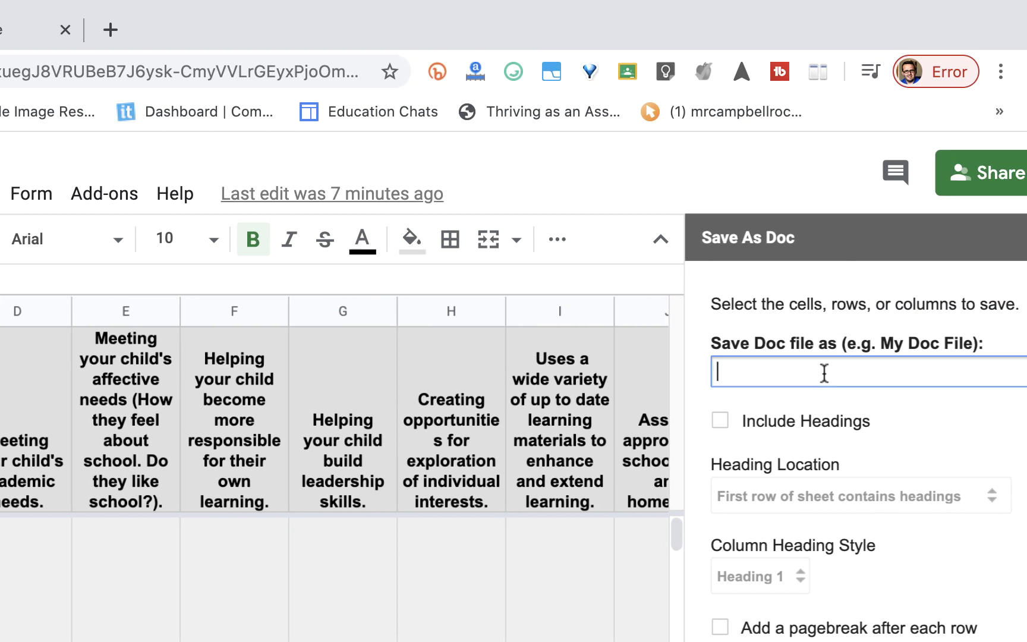
text(Feedback)
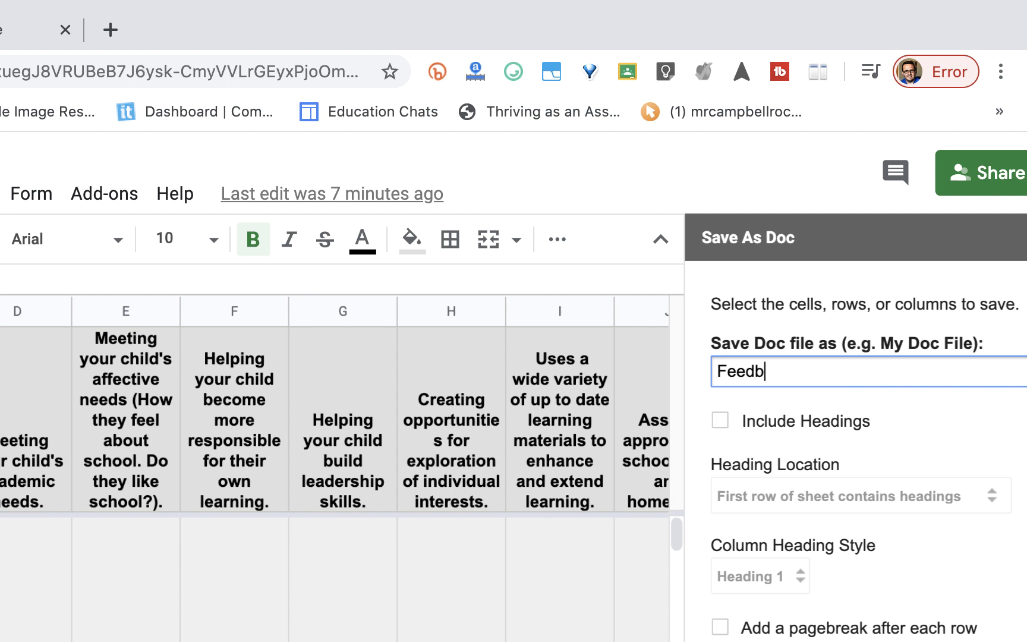
text( from Parents)
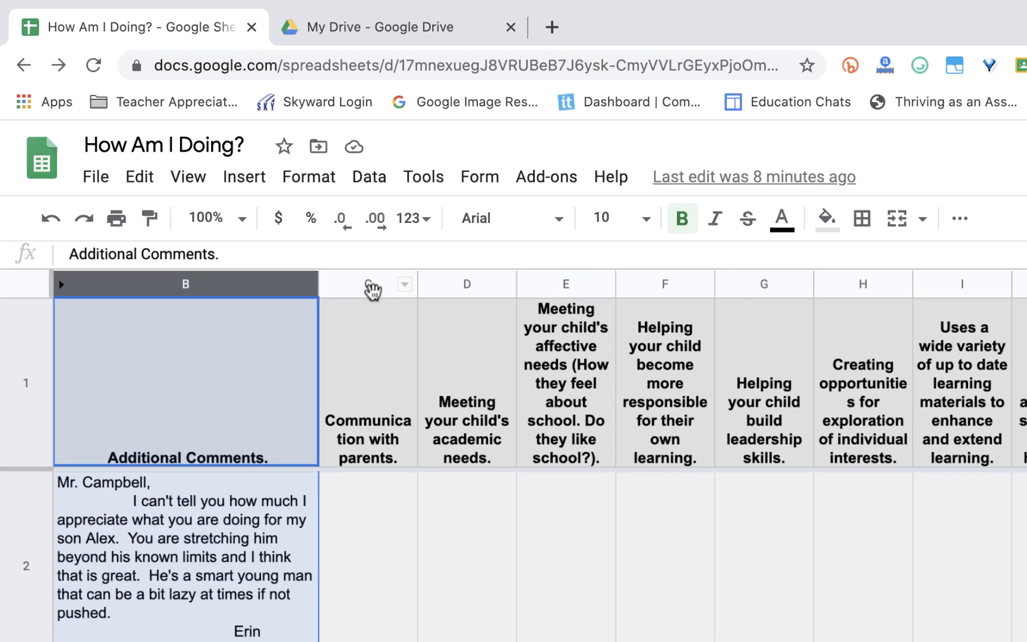
Select the Additional Comments column B and generate the Google Doc with Save as Doc.
click(276, 211)
click(249, 306)
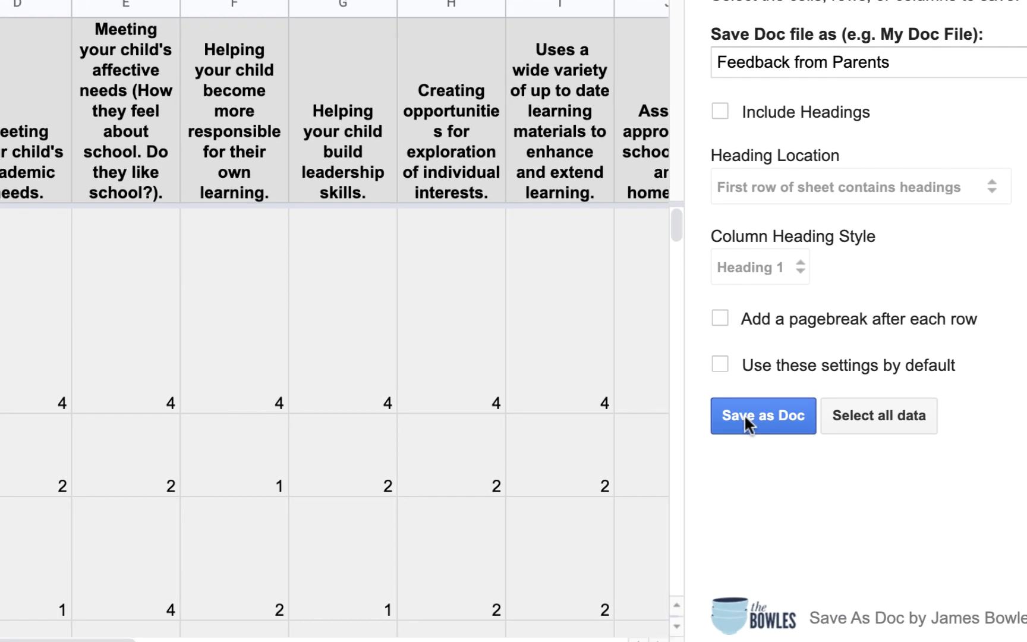
click(743, 415)
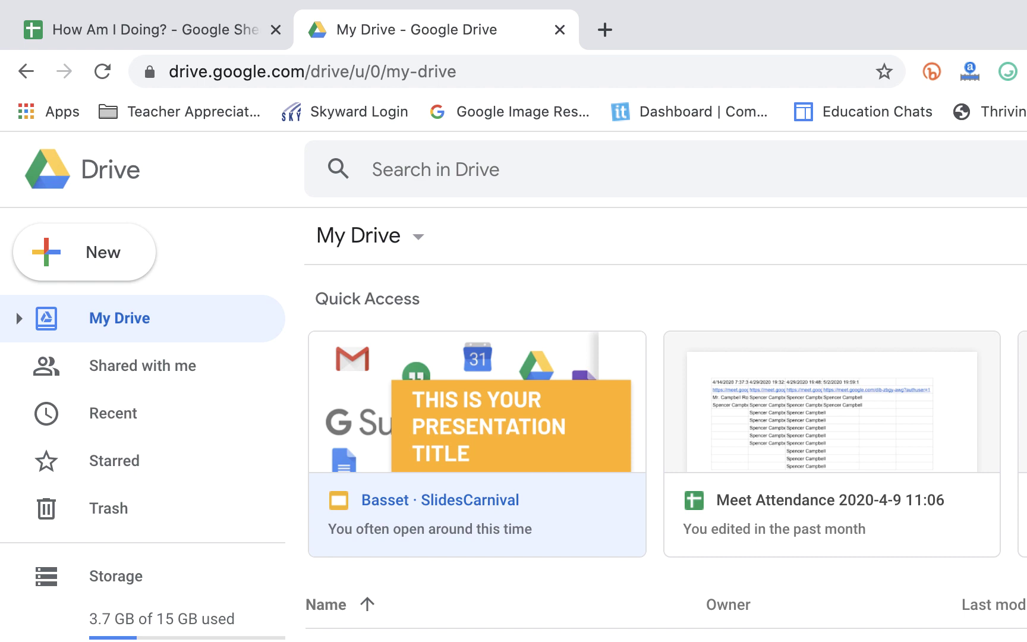
Refresh My Drive and open the new Feedback from Parents document from Quick Access.
click(102, 71)
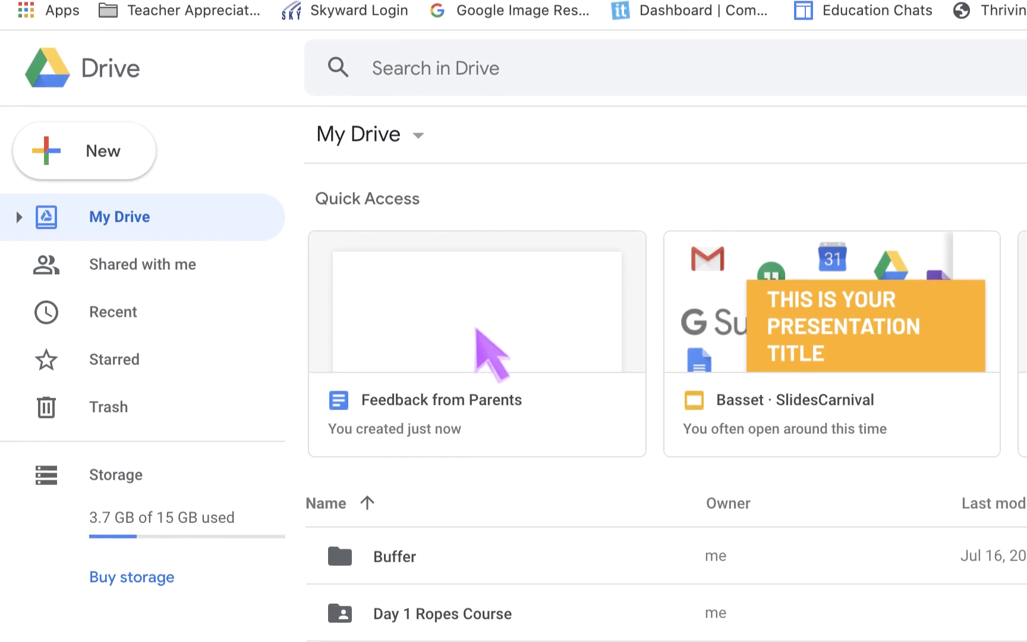
double_click(476, 431)
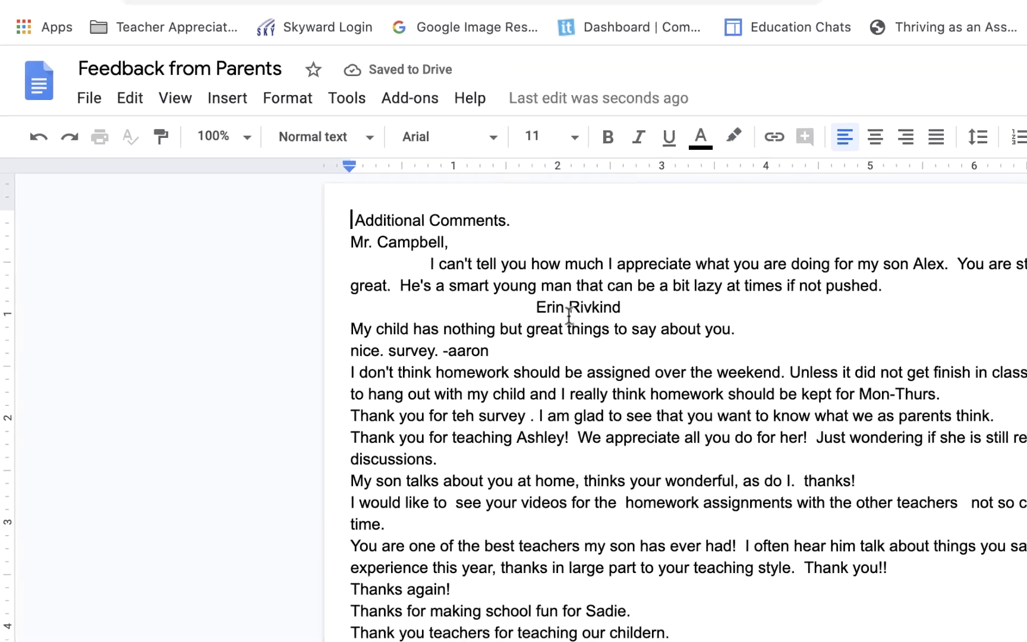
Scroll through the eight pages of parent comments in Feedback from Parents.
scroll(623, 324, down, 2)
scroll(635, 423, down, 5)
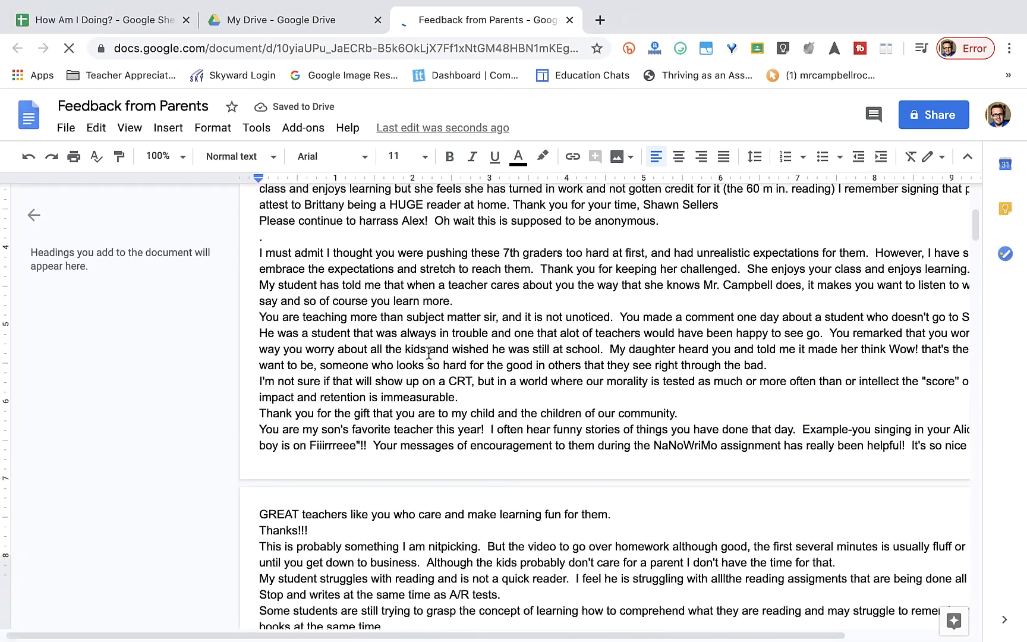
scroll(428, 354, down, 20)
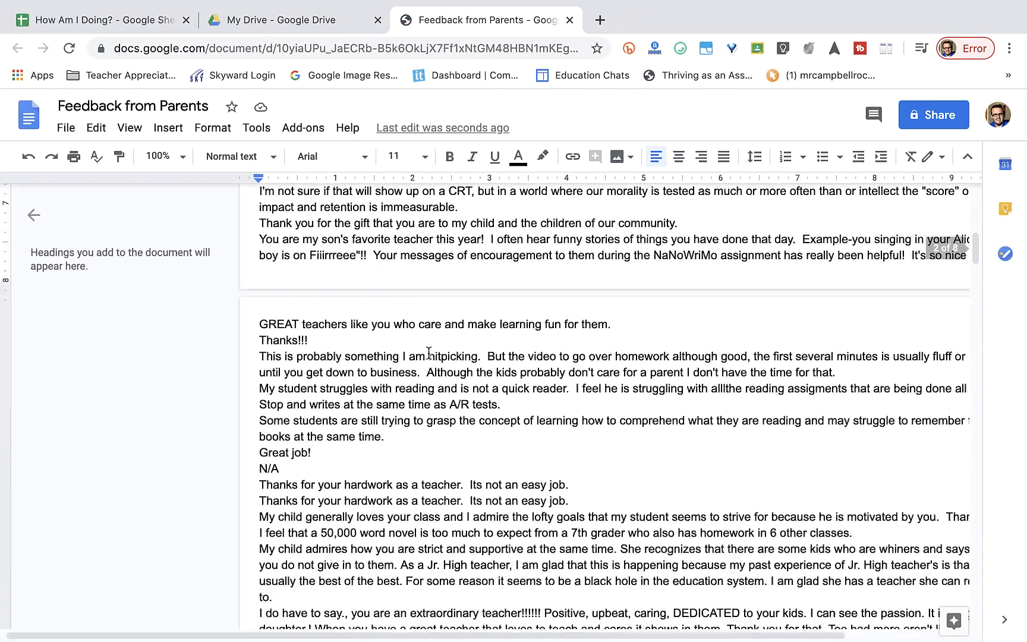
scroll(429, 353, down, 20)
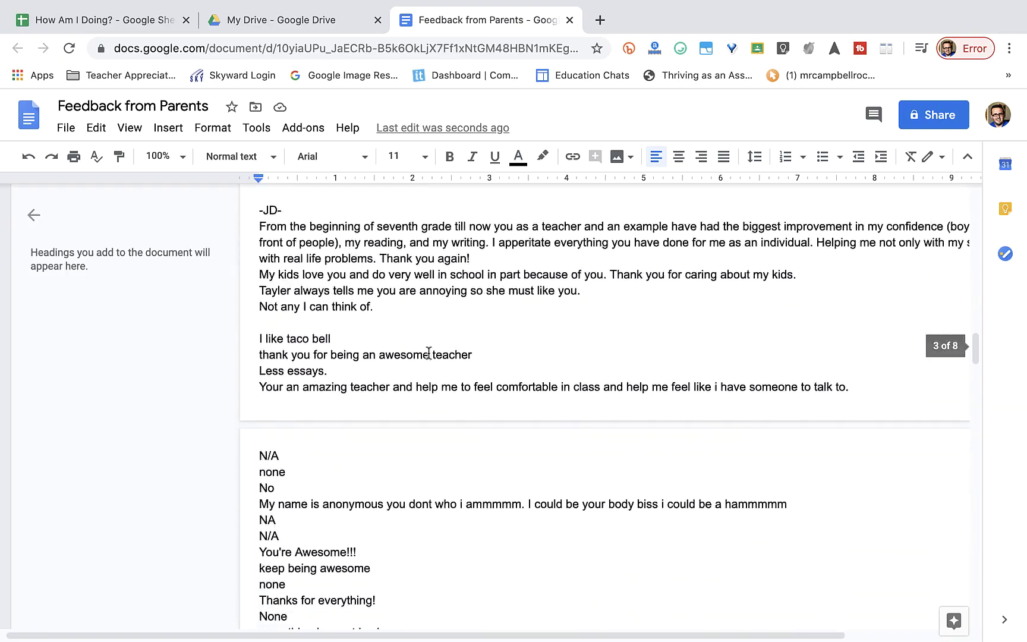
scroll(429, 353, down, 20)
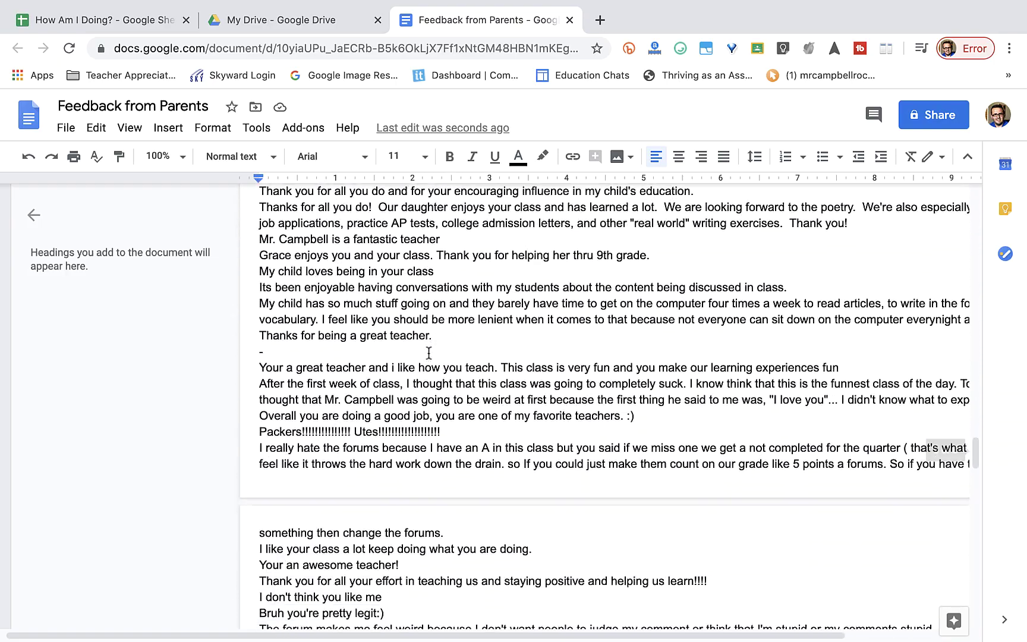
scroll(429, 353, down, 20)
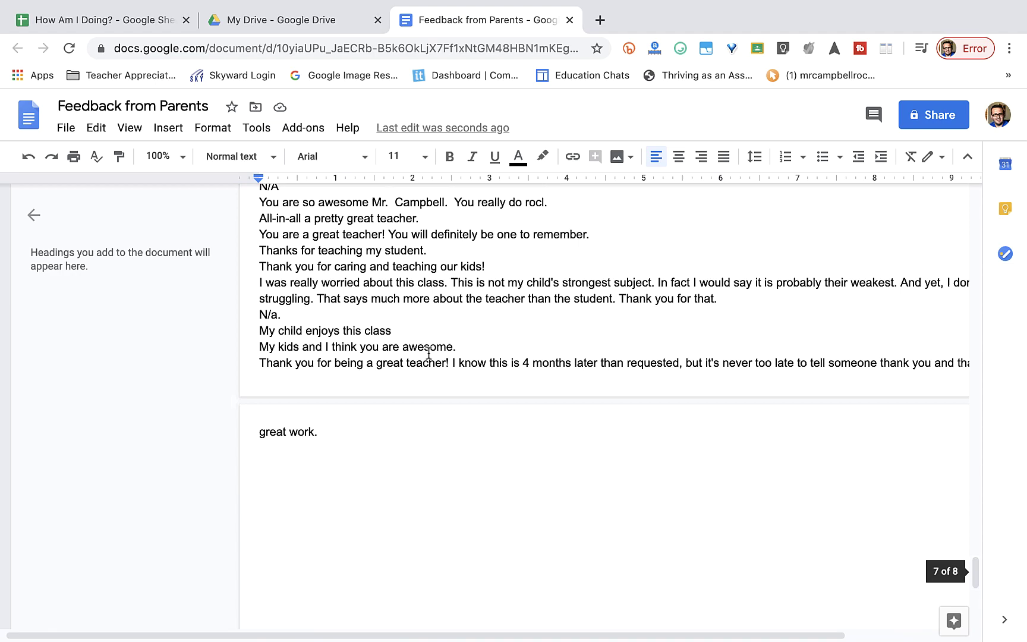
scroll(429, 353, up, 20)
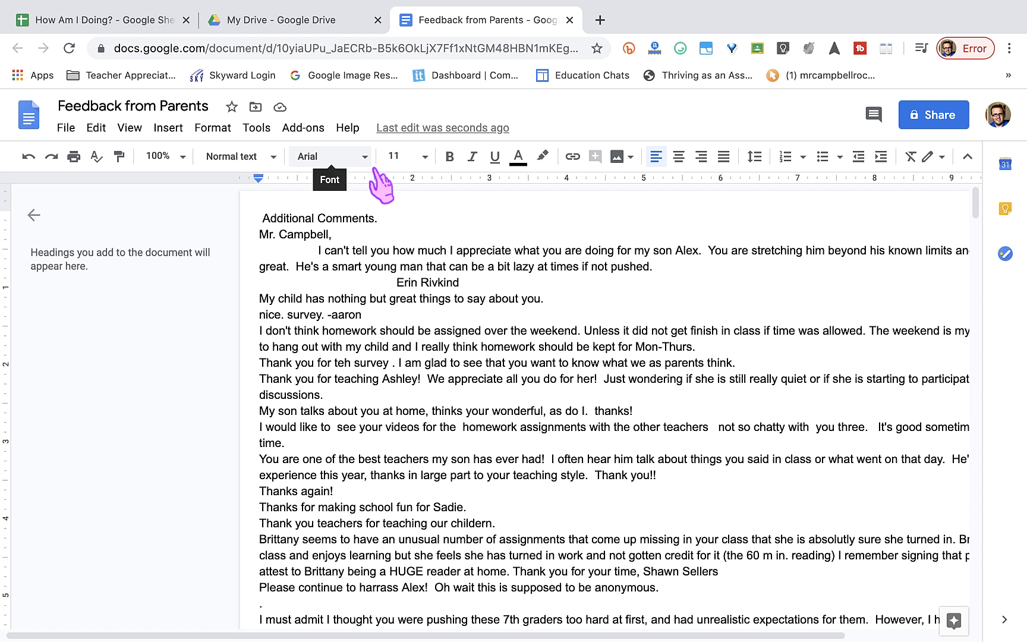
Close the document and My Drive tabs to return to the How Am I Doing? spreadsheet.
click(570, 20)
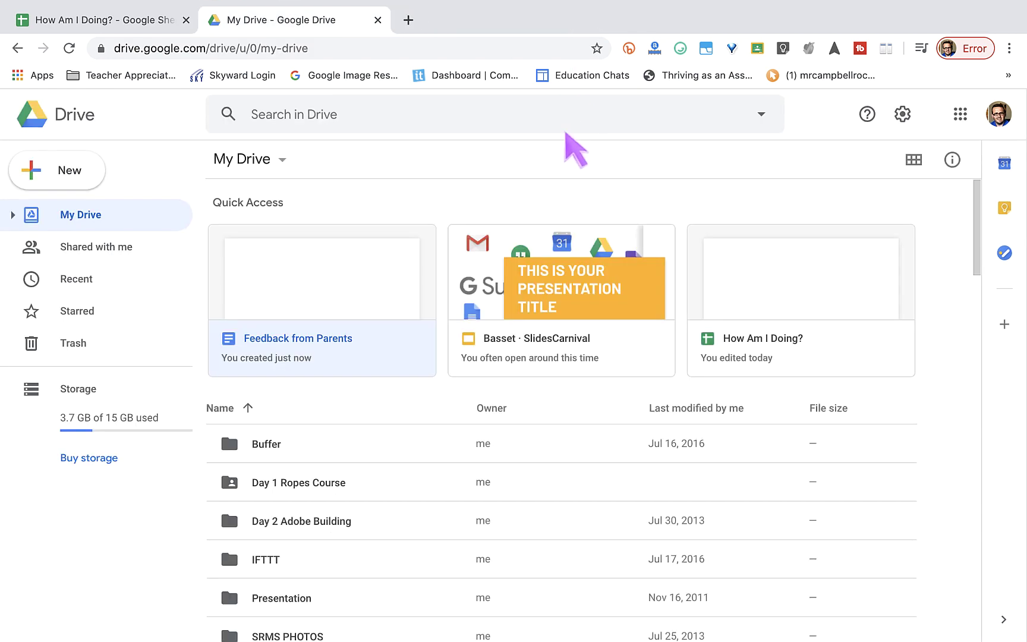
click(377, 21)
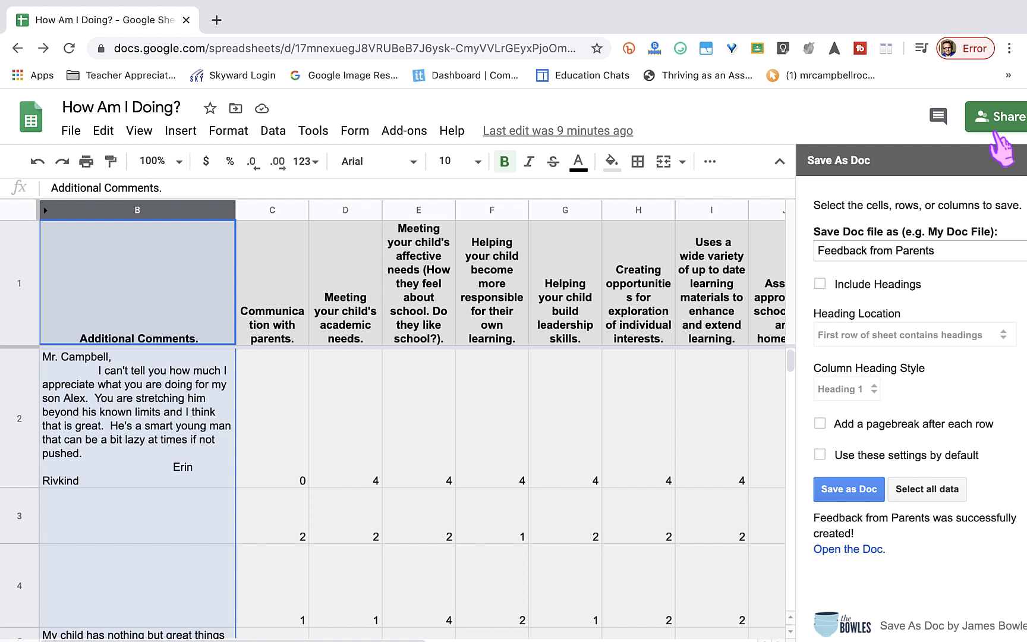
click(991, 161)
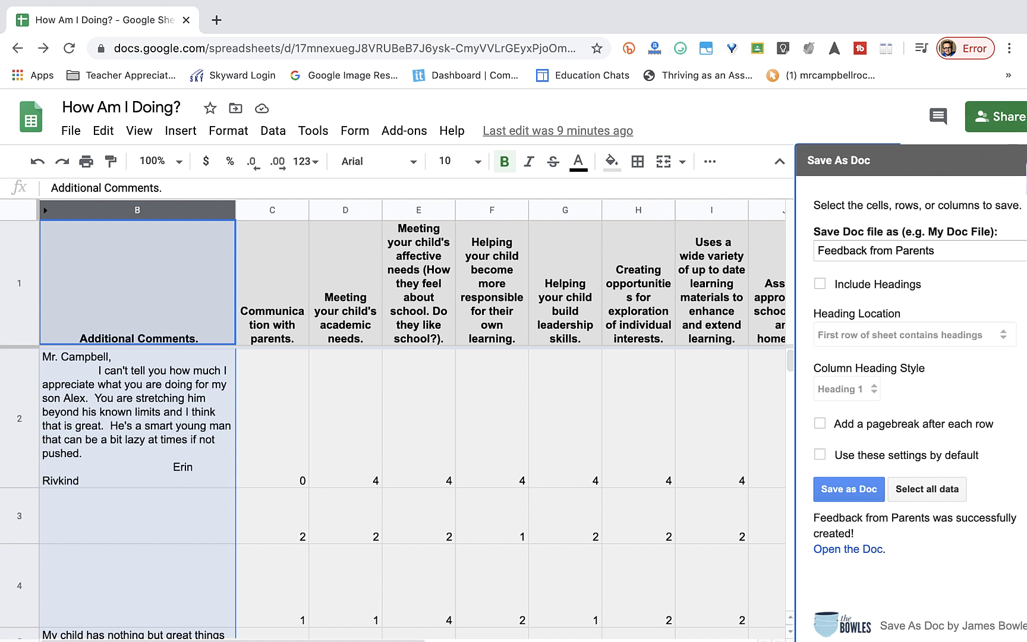